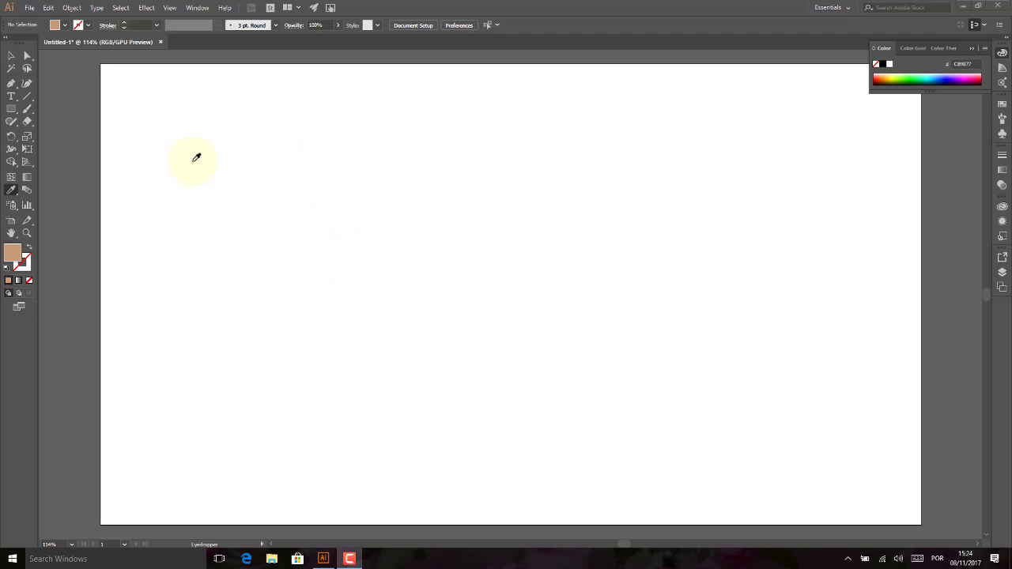
- Keep the Eyedropper tool active in its toolbar flyout and bring up the File menu
left_click(11, 192)
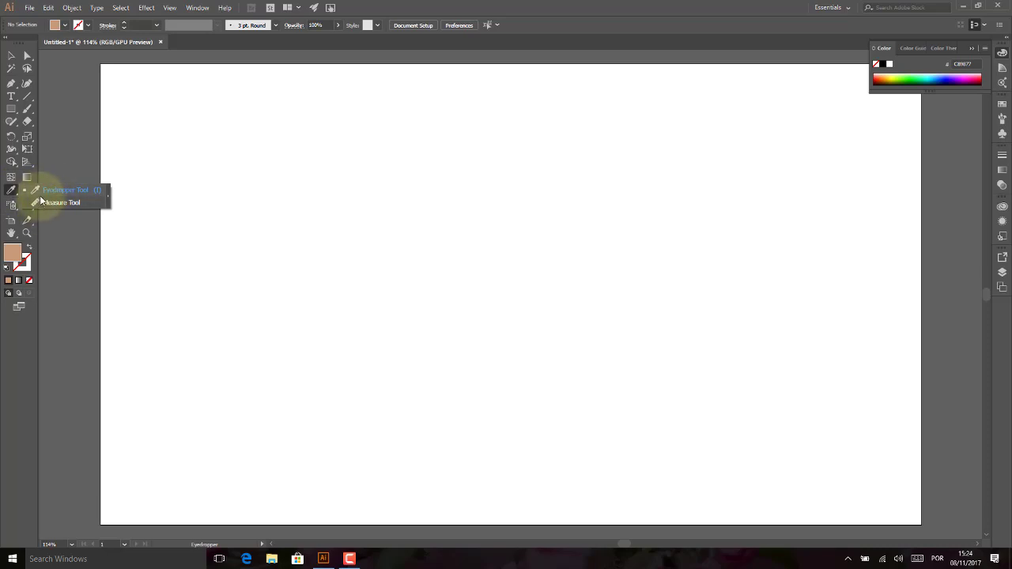
left_click(11, 192)
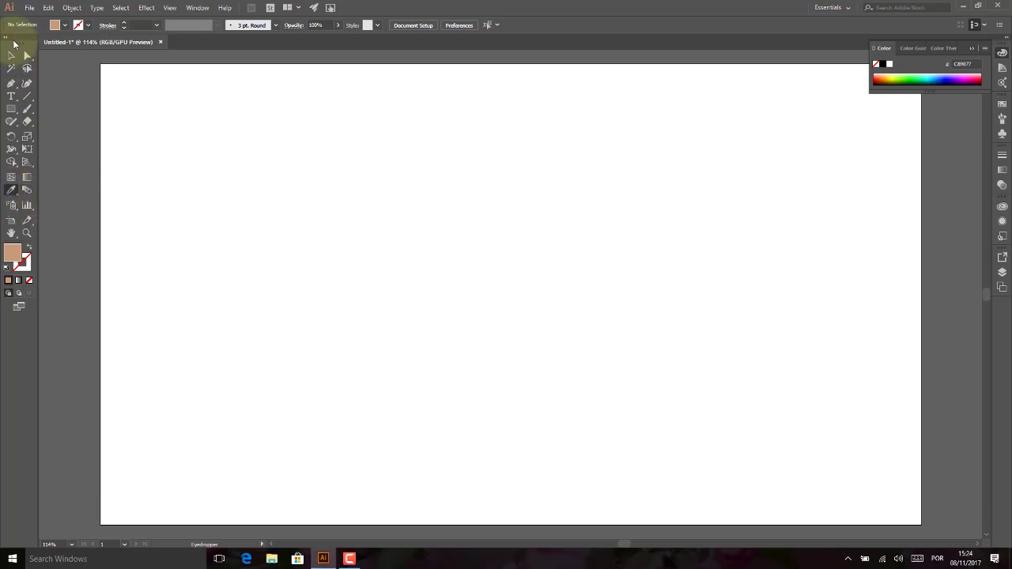
left_click(29, 8)
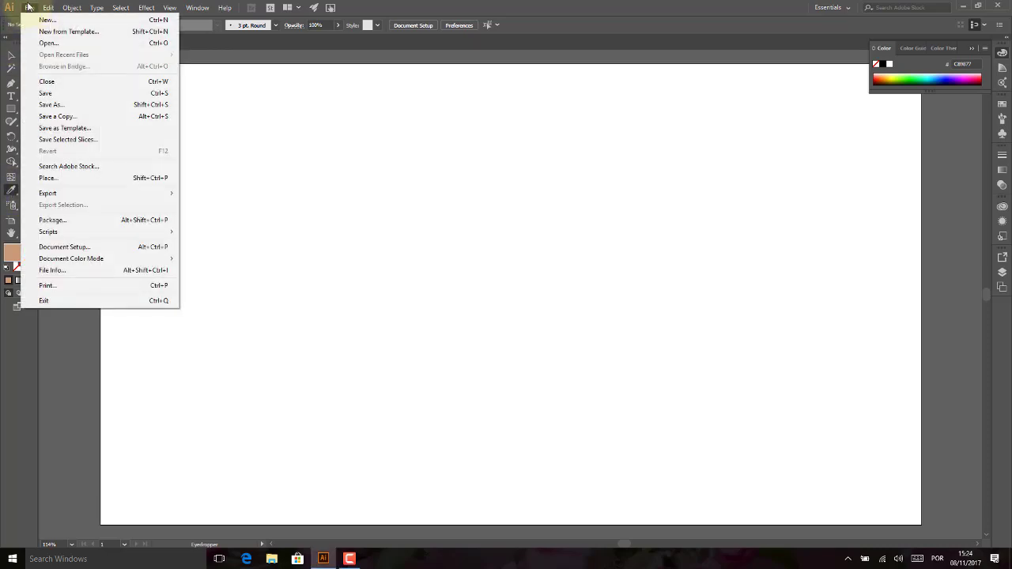
- Place ESTUDANTE.jpg from the SIDI - ILUSTRATOR folder onto the artboard
left_click(88, 182)
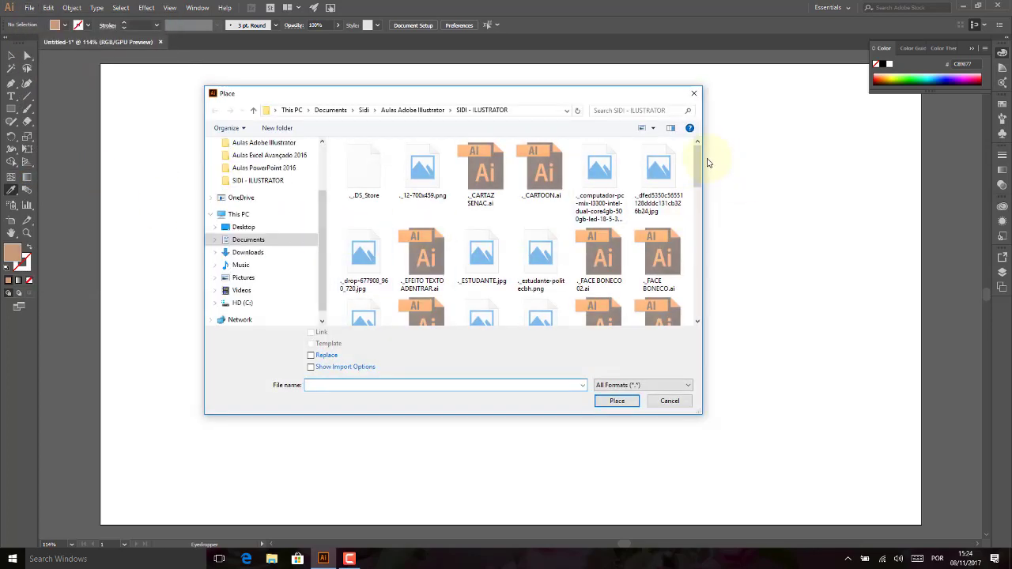
left_click_drag(698, 158, 699, 262)
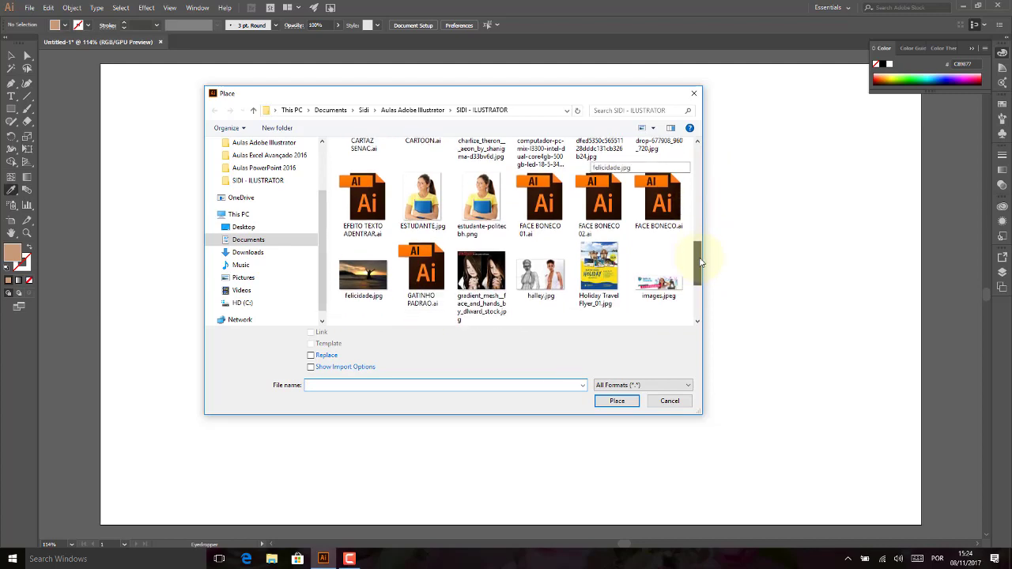
left_click(423, 193)
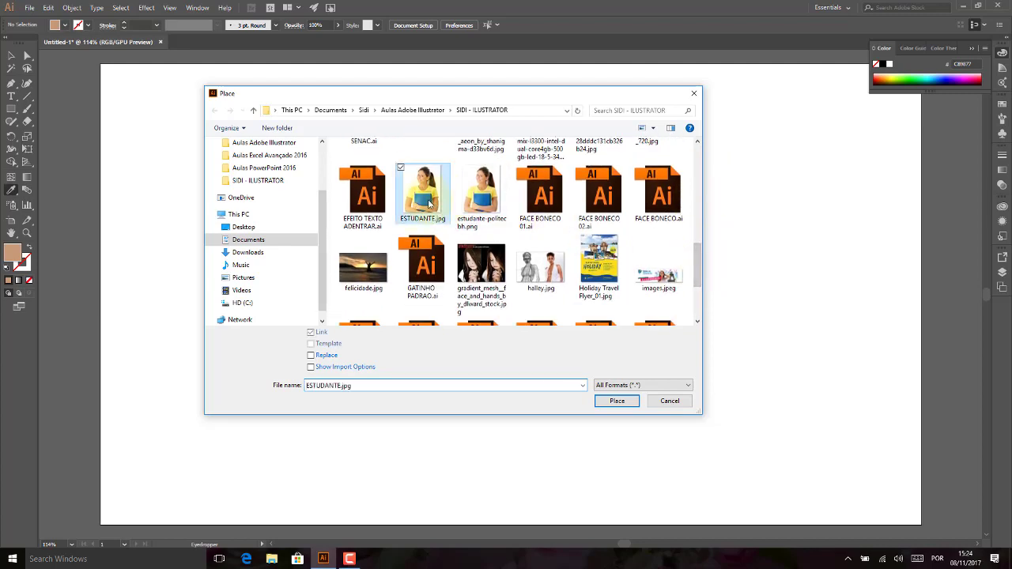
left_click(640, 400)
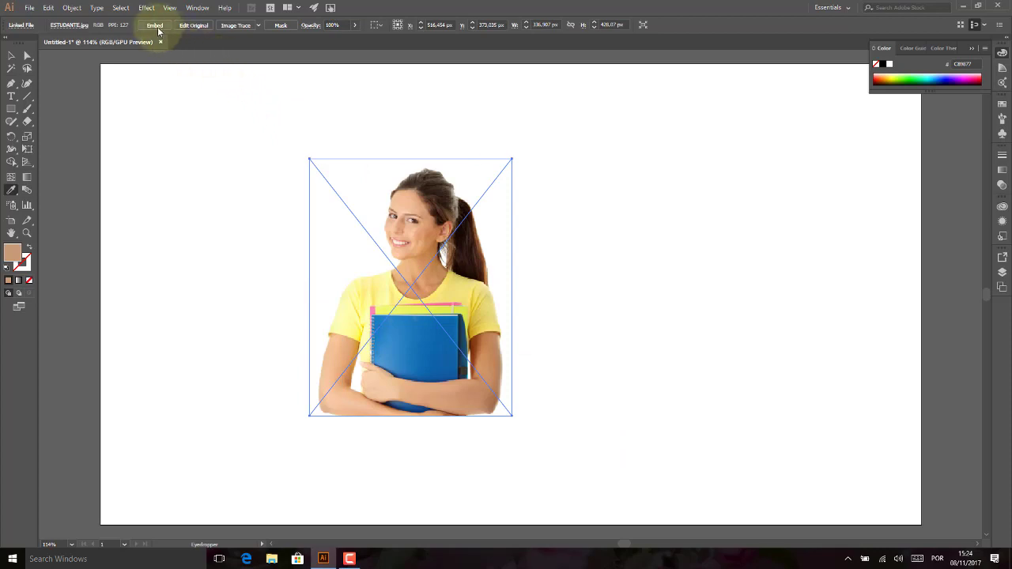
- Embed the placed photo and draw a roughly 244 × 258 px square to its right
left_click(156, 27)
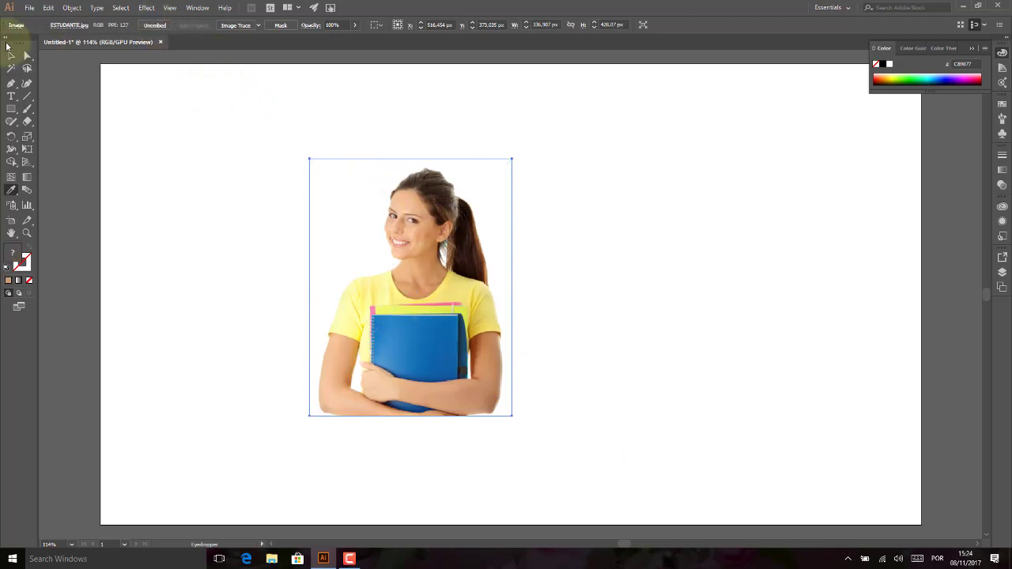
left_click(11, 108)
left_click_drag(622, 180, 770, 336)
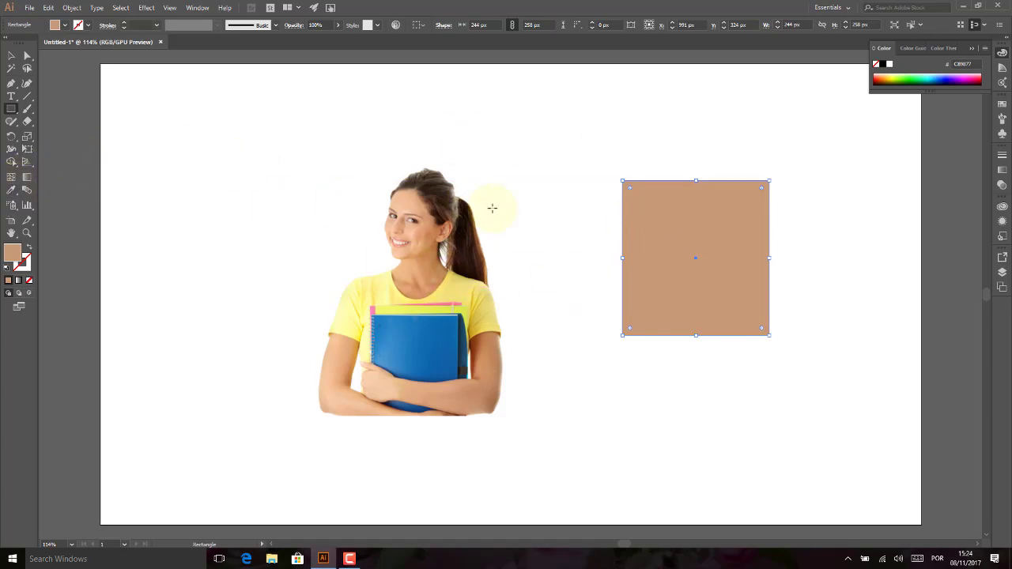
- Sample the notebook's blues and the shirt's yellow into the square with the Eyedropper
left_click(12, 192)
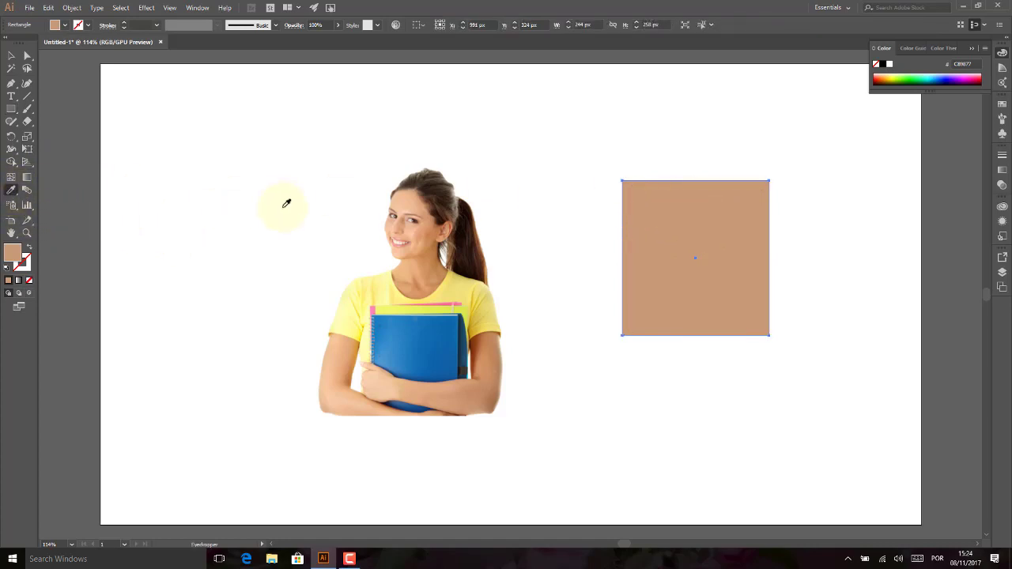
left_click(391, 198)
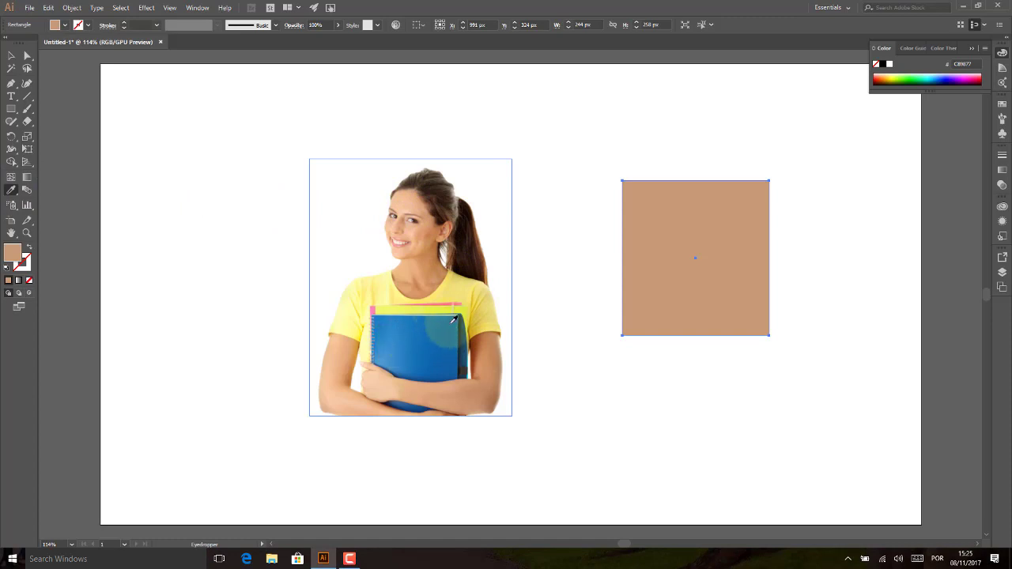
left_click(451, 321)
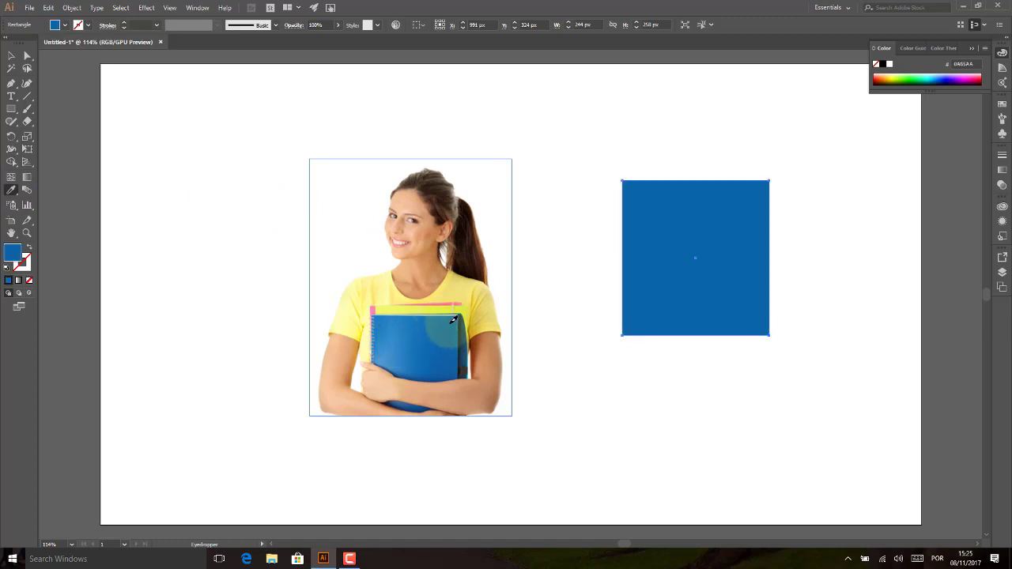
left_click(400, 338)
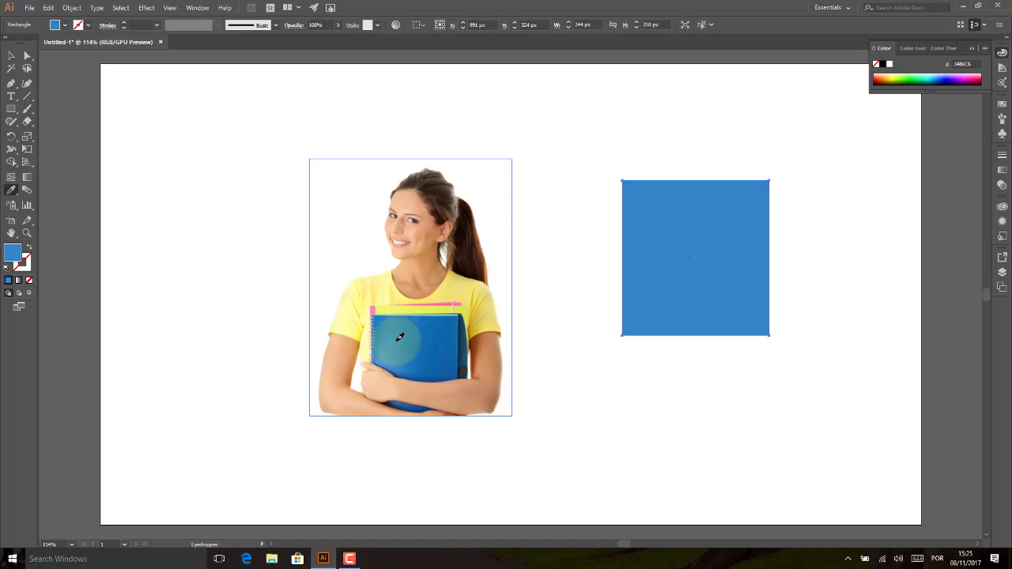
left_click(472, 283)
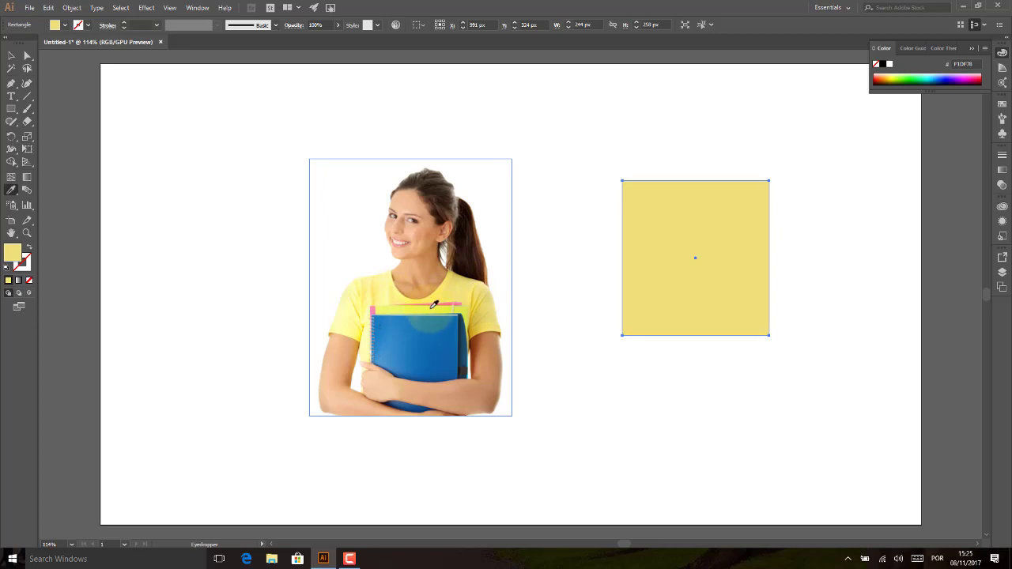
- Sample various skin tones from the face into the square's fill
left_click(405, 202)
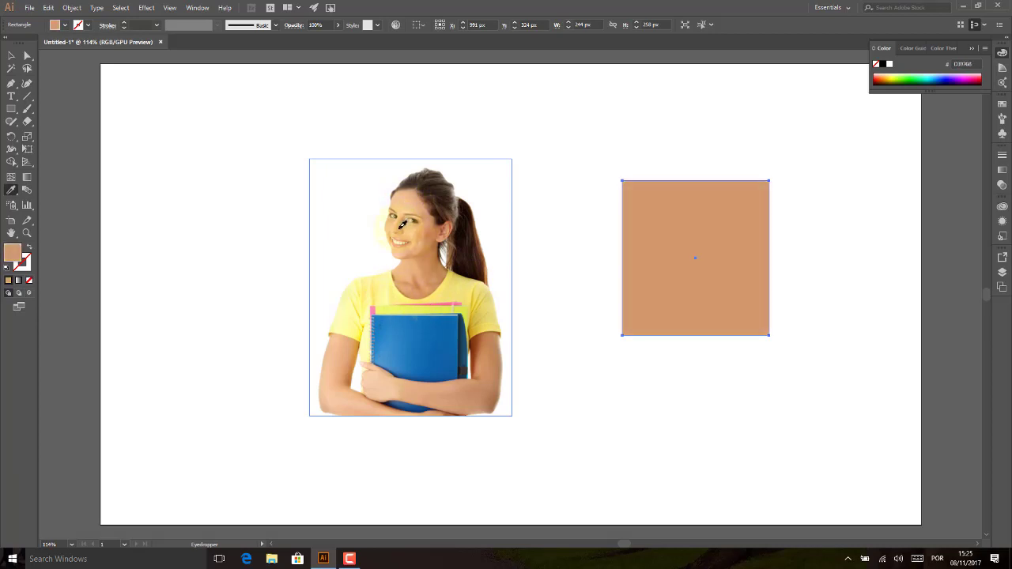
left_click(403, 224)
left_click(441, 226)
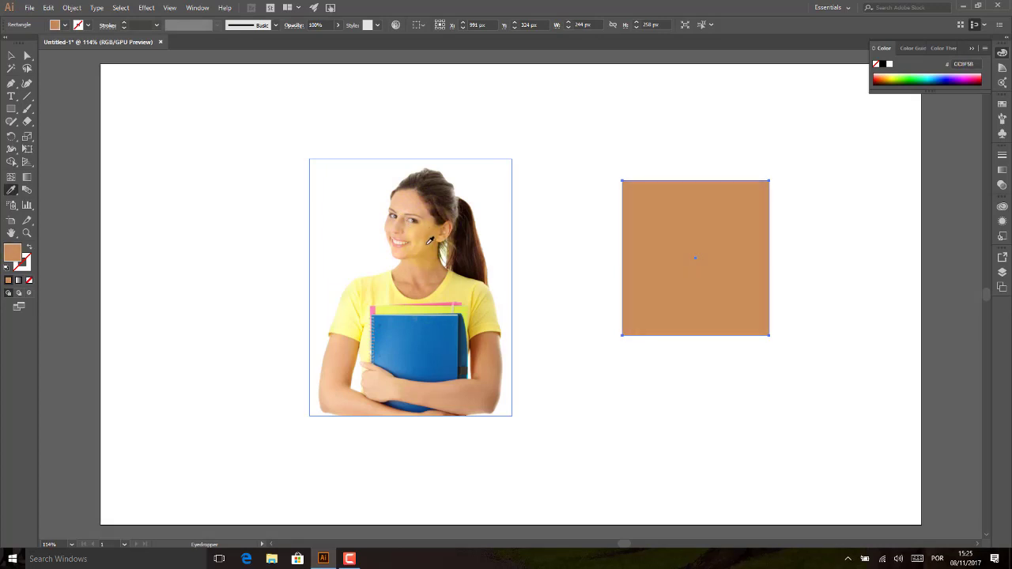
left_click(427, 237)
left_click(423, 234)
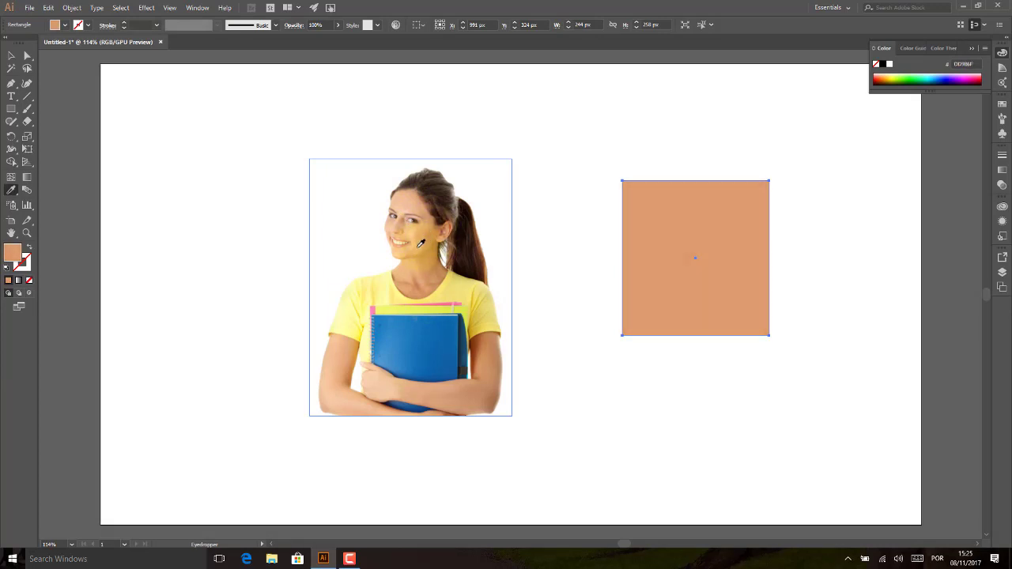
left_click(432, 250)
left_click(427, 271)
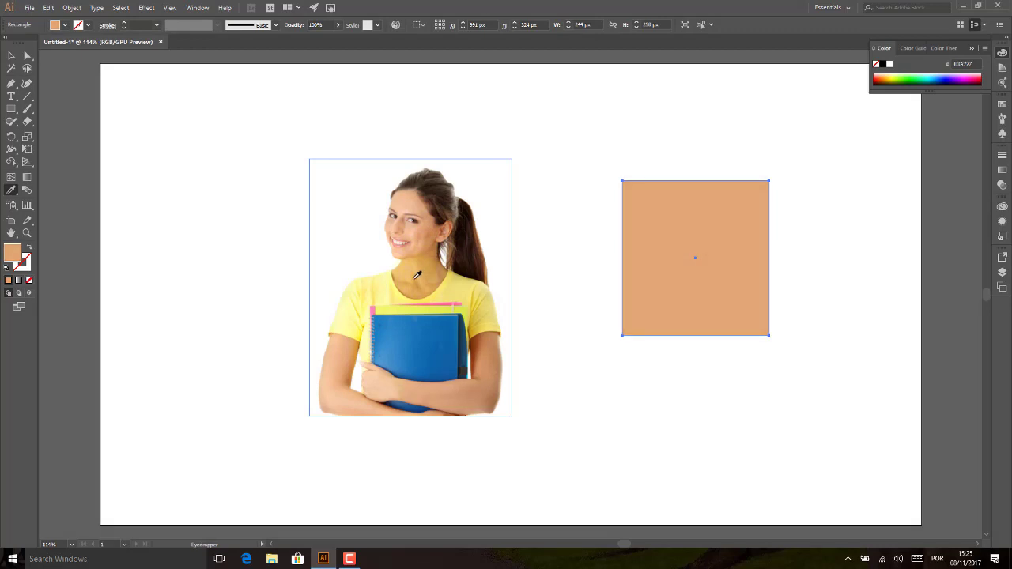
- Resample the forehead and face until the square's fill reads C98C50
left_click(423, 265)
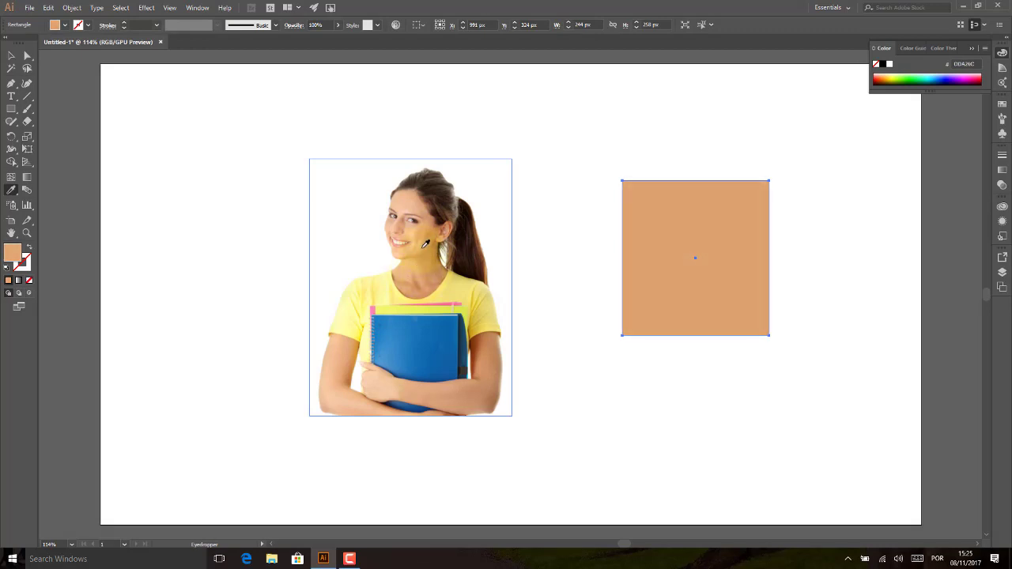
left_click(427, 237)
left_click(415, 207)
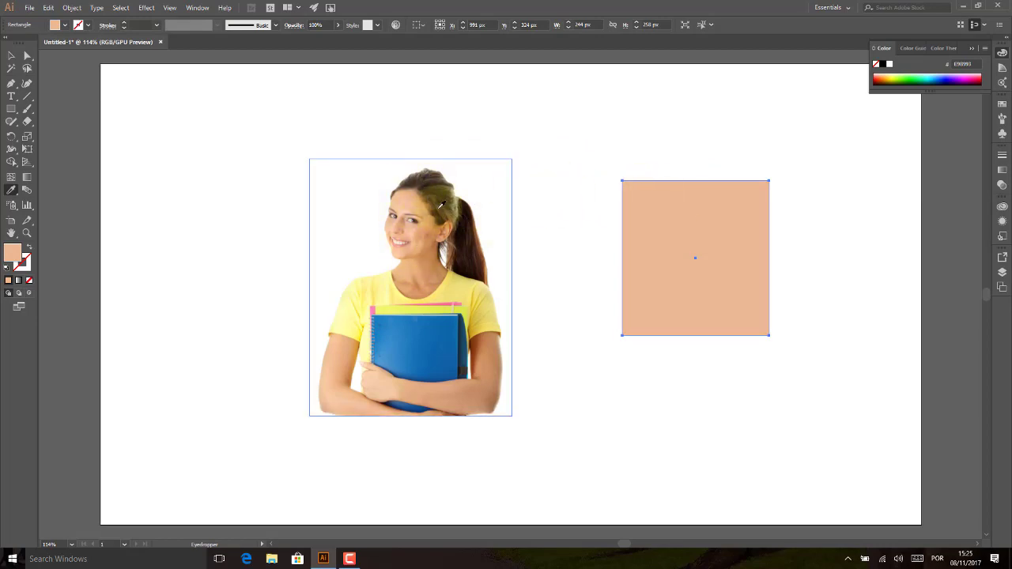
left_click(410, 206)
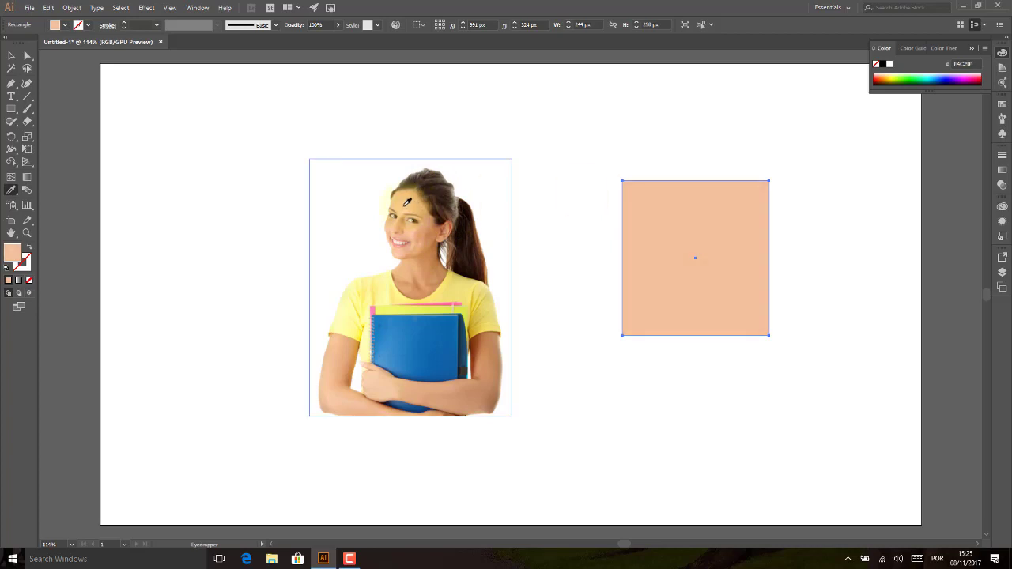
left_click(406, 197)
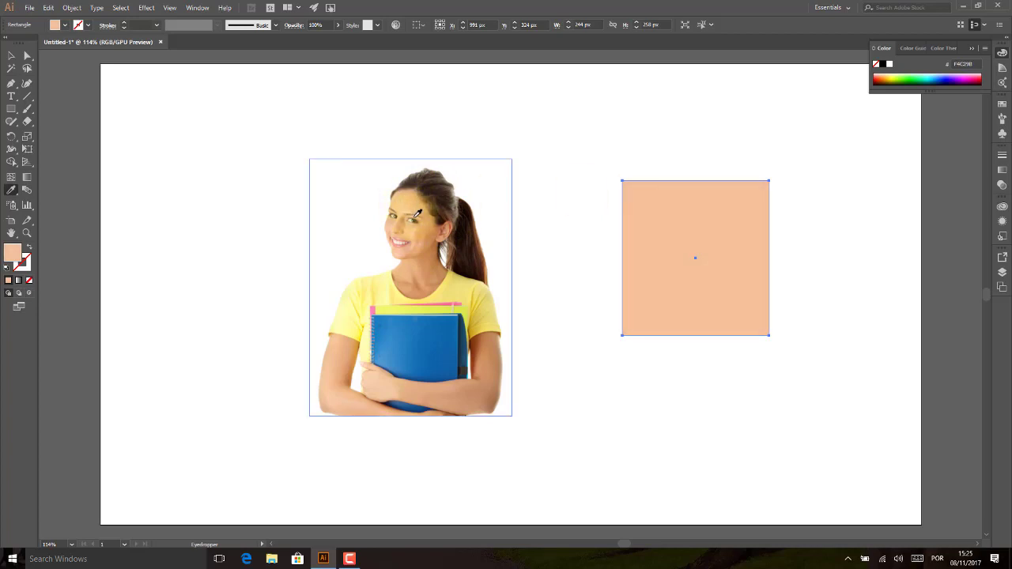
left_click(415, 207)
left_click(440, 225)
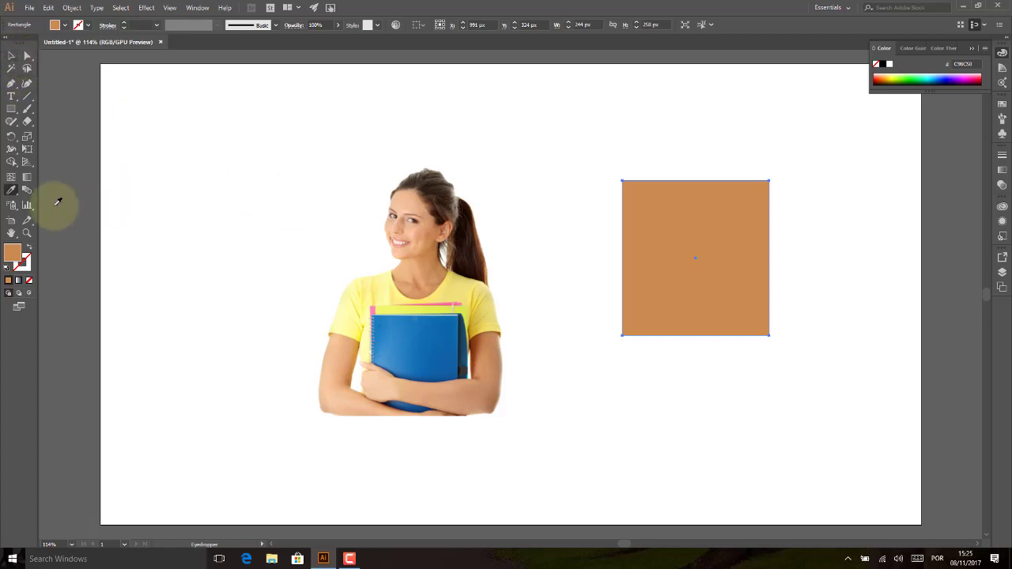
- Measure the square edge to edge with the Measure tool, about 244.789 px wide
left_click(12, 192)
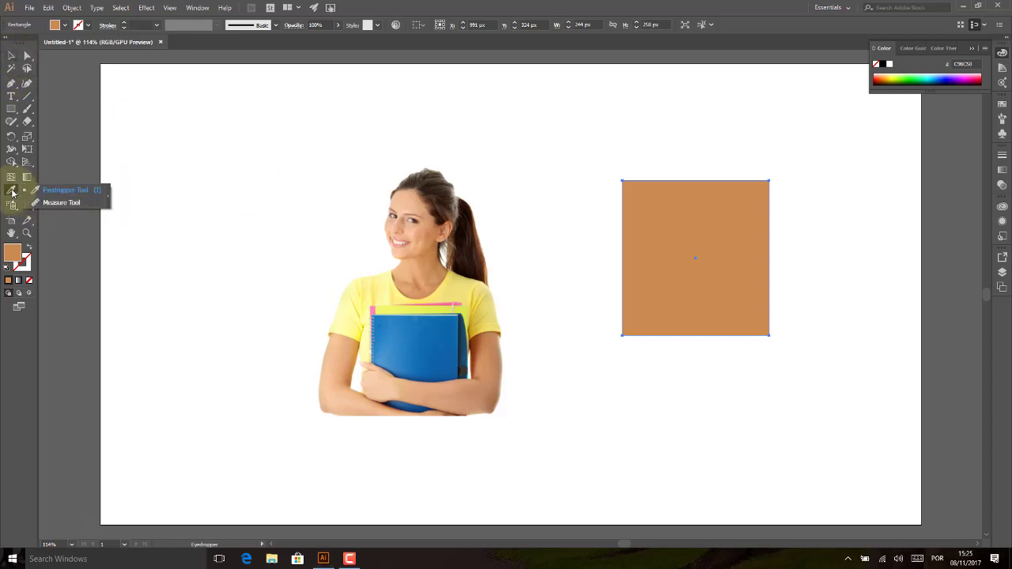
left_click(60, 203)
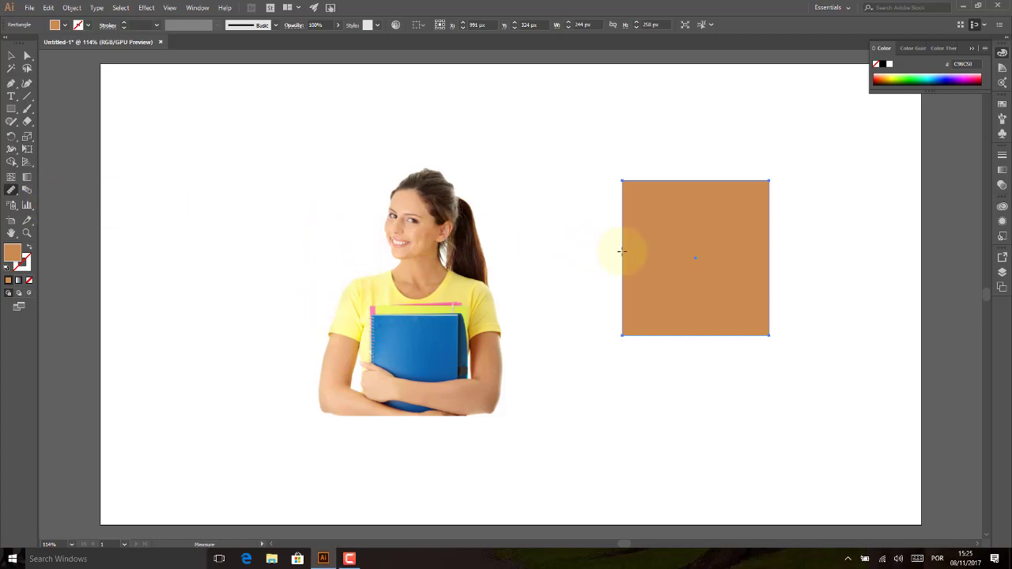
mouse_move(622, 251)
left_mouse_down()
mouse_move(768, 251)
mouse_move(754, 330)
left_mouse_up()
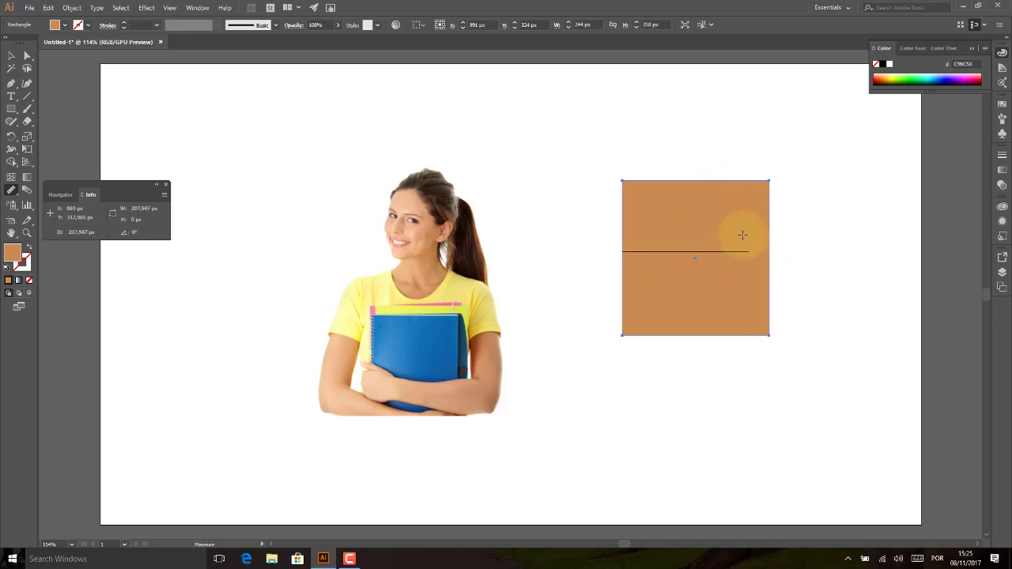
left_click_drag(754, 330, 767, 248)
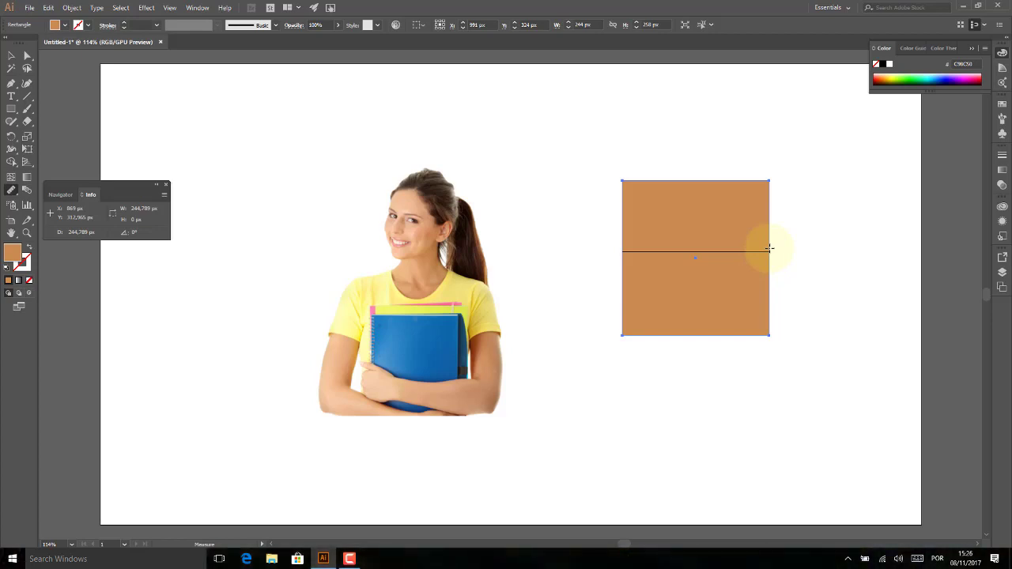
left_click_drag(769, 248, 769, 248)
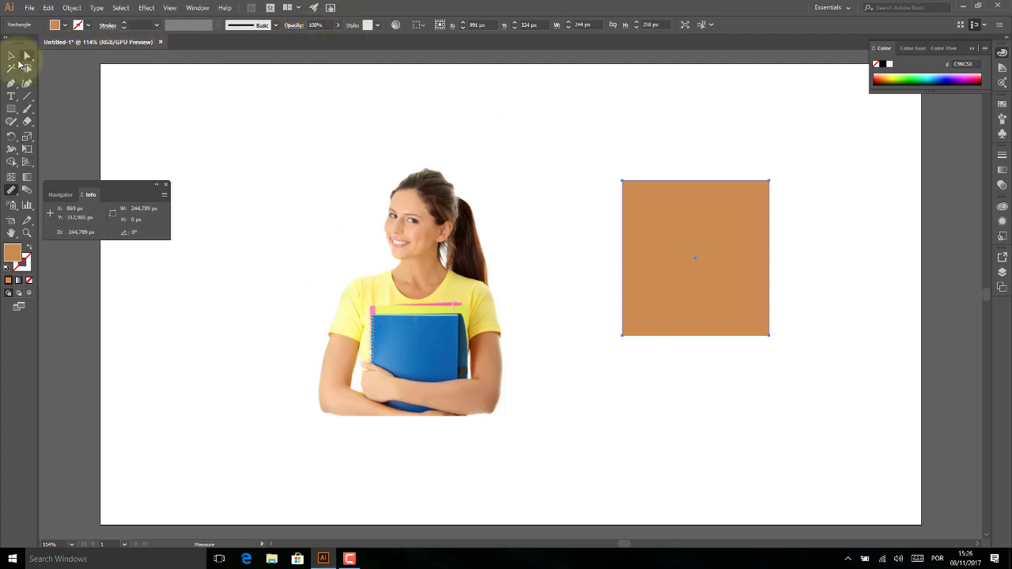
left_click(11, 55)
- Deselect the square, show the rulers and set their units to centimeters
left_click(184, 72)
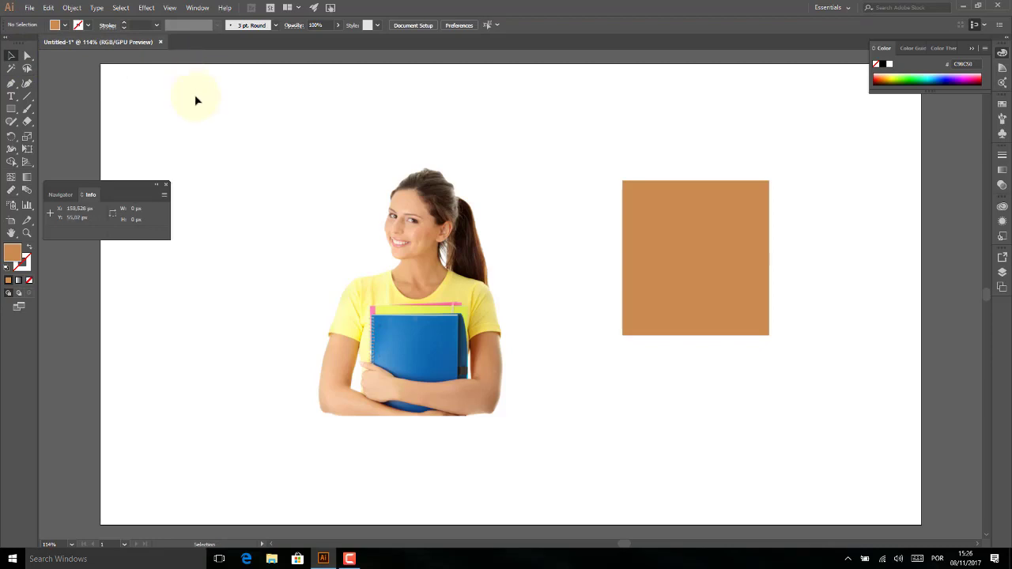
key("ctrl+r")
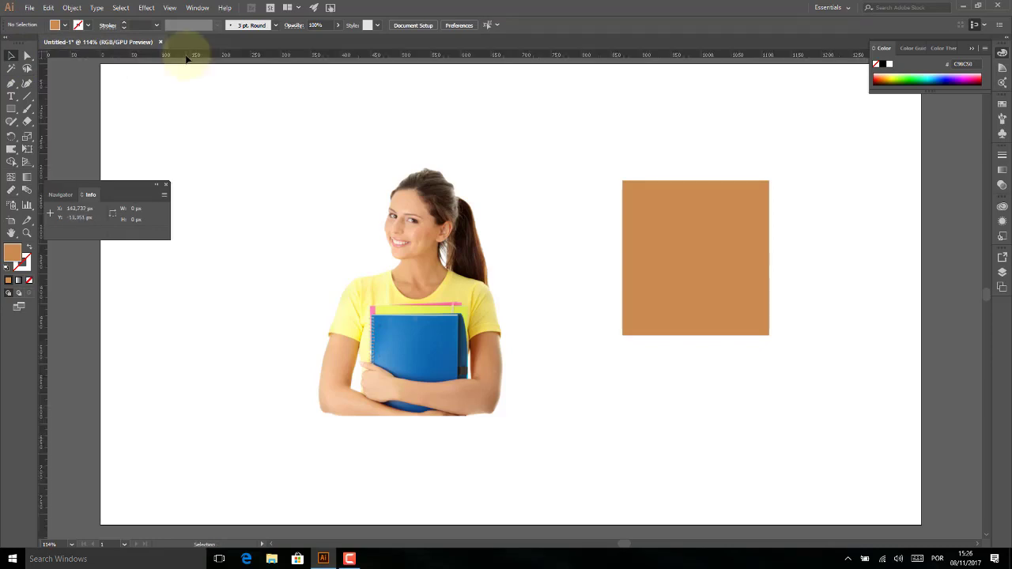
right_click(194, 57)
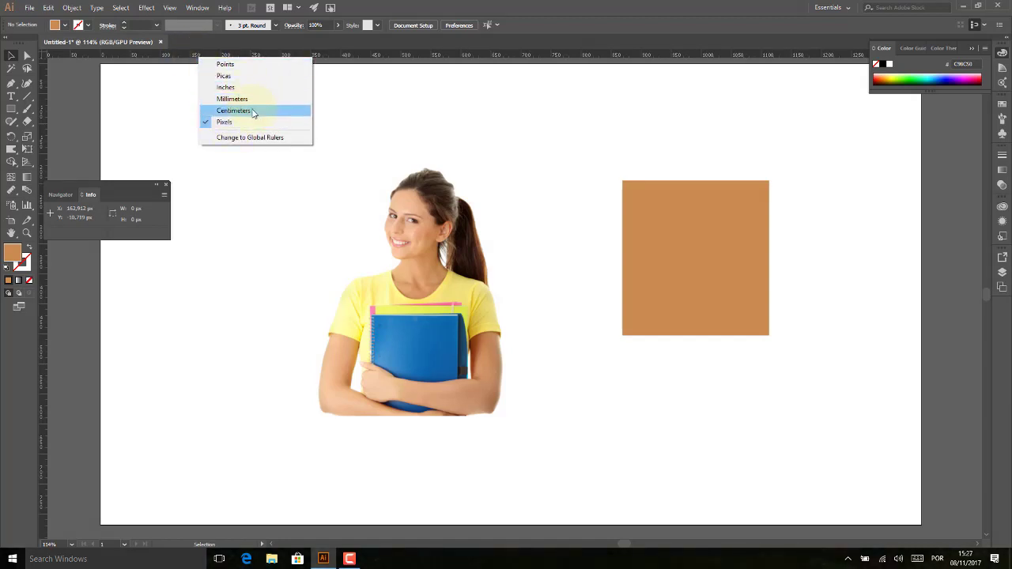
left_click(253, 115)
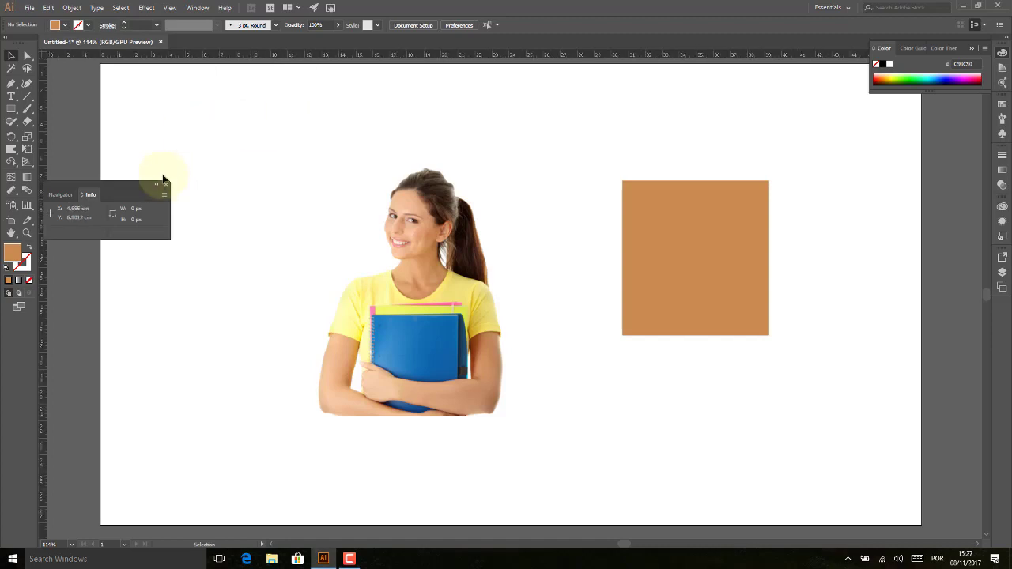
left_click(11, 190)
- Measure the photo's height (about 14.42 cm) and distances across its arms in centimeters
left_click_drag(463, 214, 630, 229)
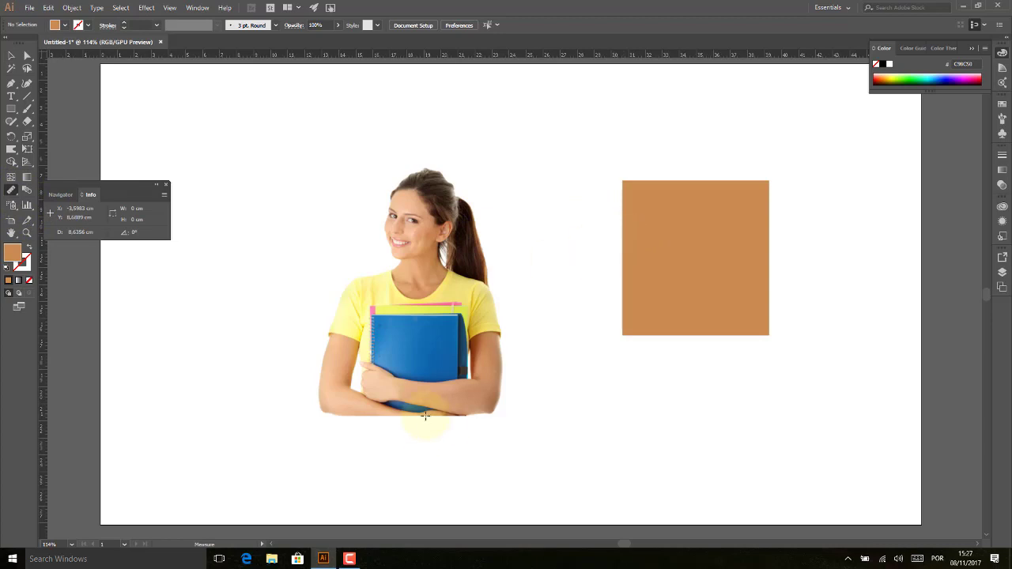
left_click_drag(425, 415, 425, 162)
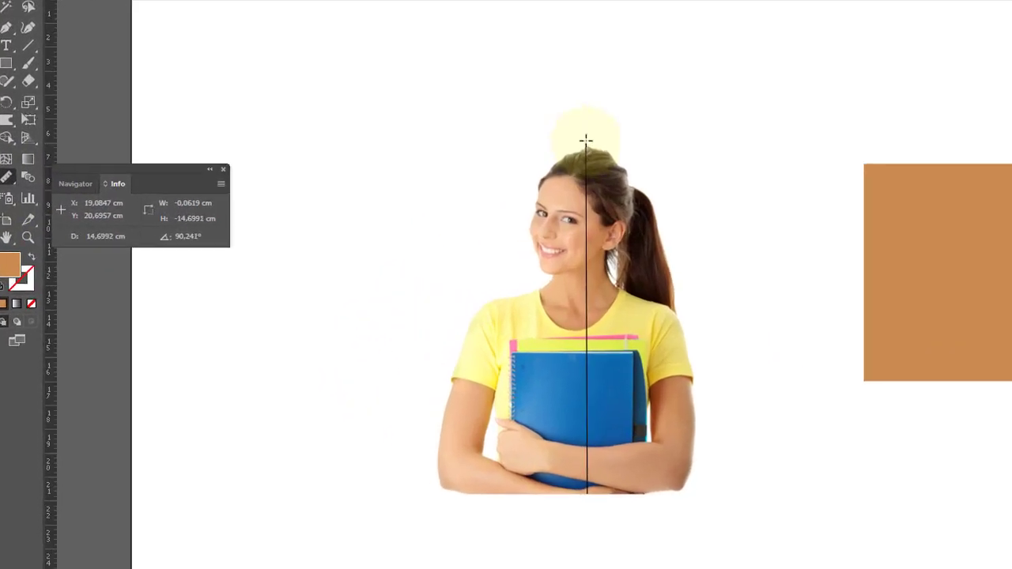
mouse_move(585, 140)
left_mouse_down()
mouse_move(613, 131)
mouse_move(613, 146)
left_mouse_up()
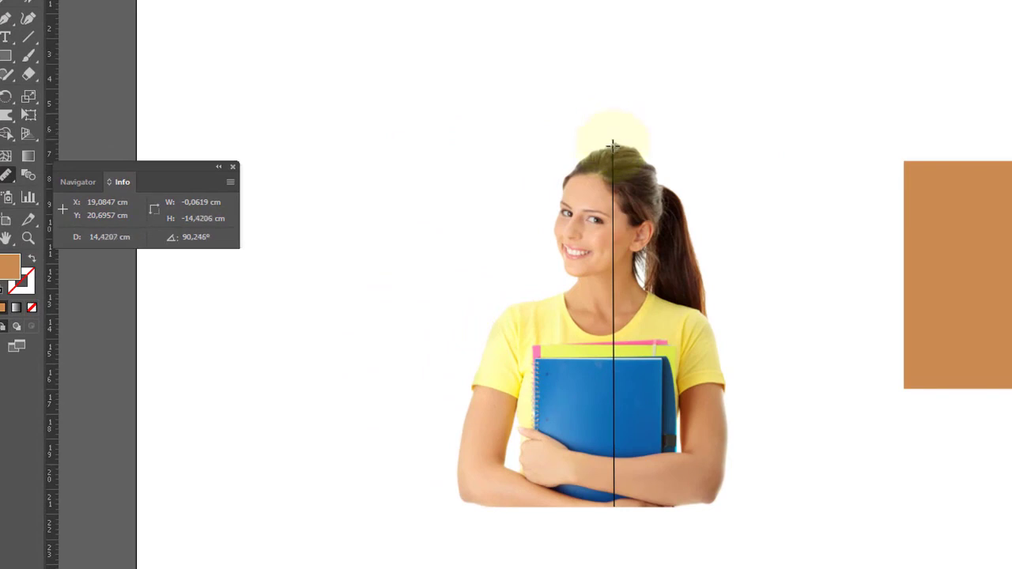
left_click_drag(612, 147, 612, 146)
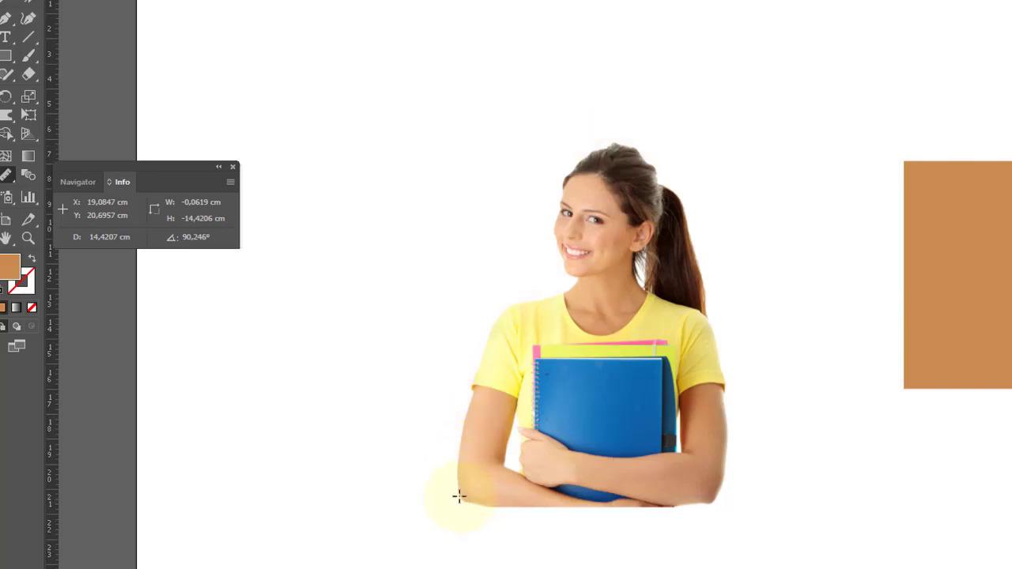
left_click_drag(460, 496, 721, 497)
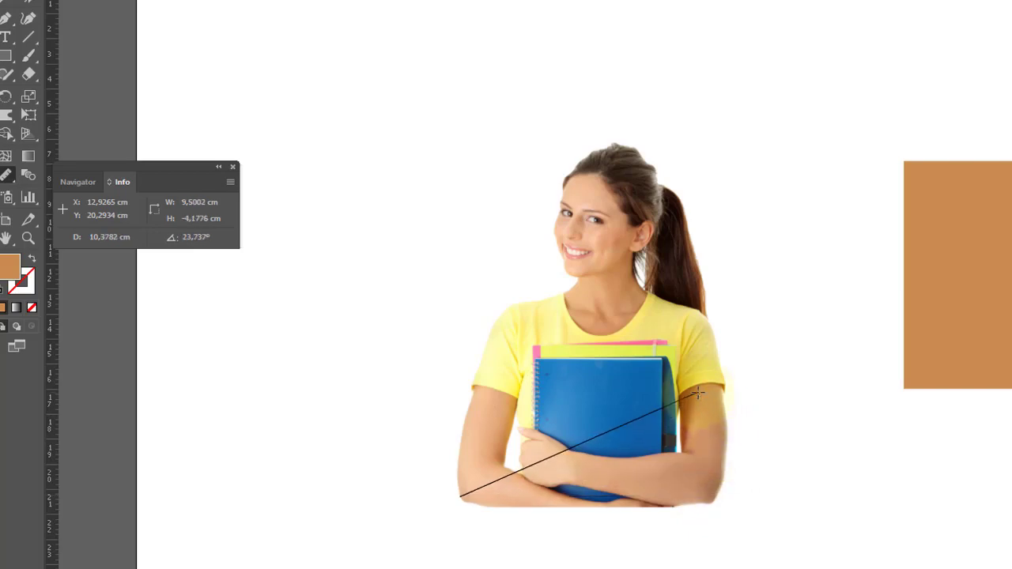
left_click_drag(721, 497, 676, 396)
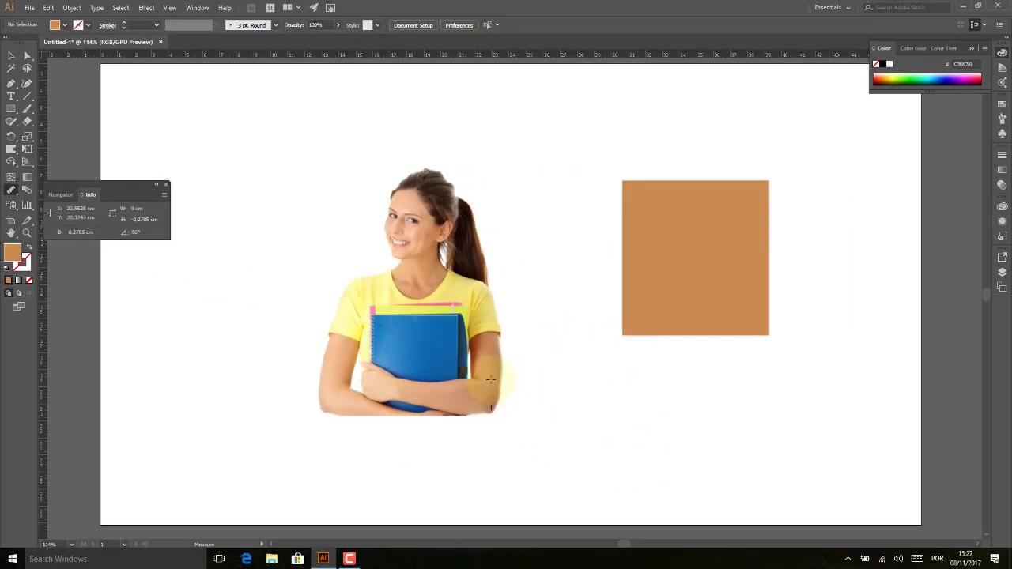
mouse_move(491, 411)
left_mouse_down()
mouse_move(559, 238)
mouse_move(633, 309)
mouse_move(509, 200)
mouse_move(594, 271)
mouse_move(639, 364)
mouse_move(610, 289)
mouse_move(522, 196)
mouse_move(571, 230)
mouse_move(653, 379)
left_mouse_up()
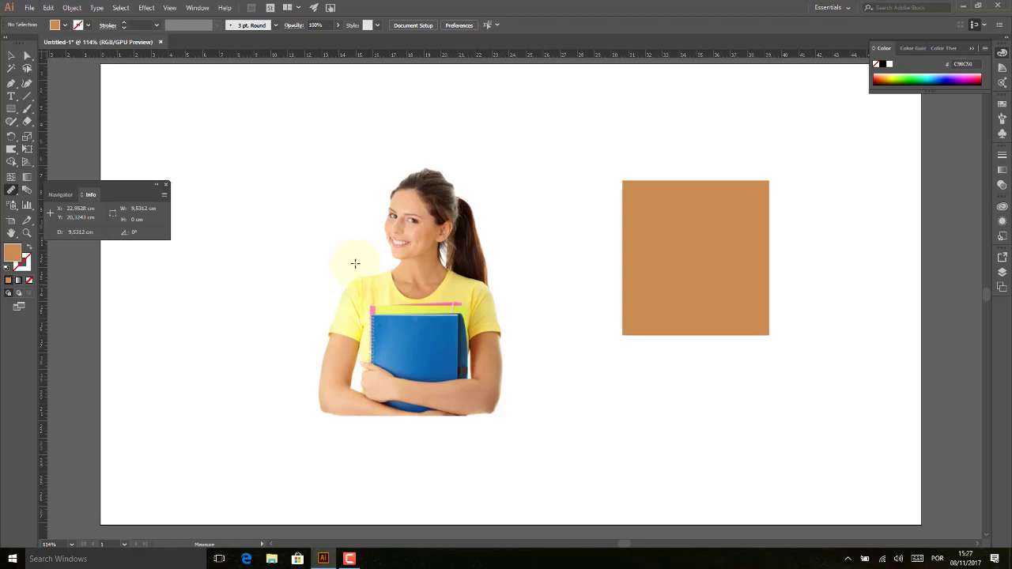
- Close the measurement readout, clear the selection, and return to the Eyedropper tool
key("v")
left_click(167, 186)
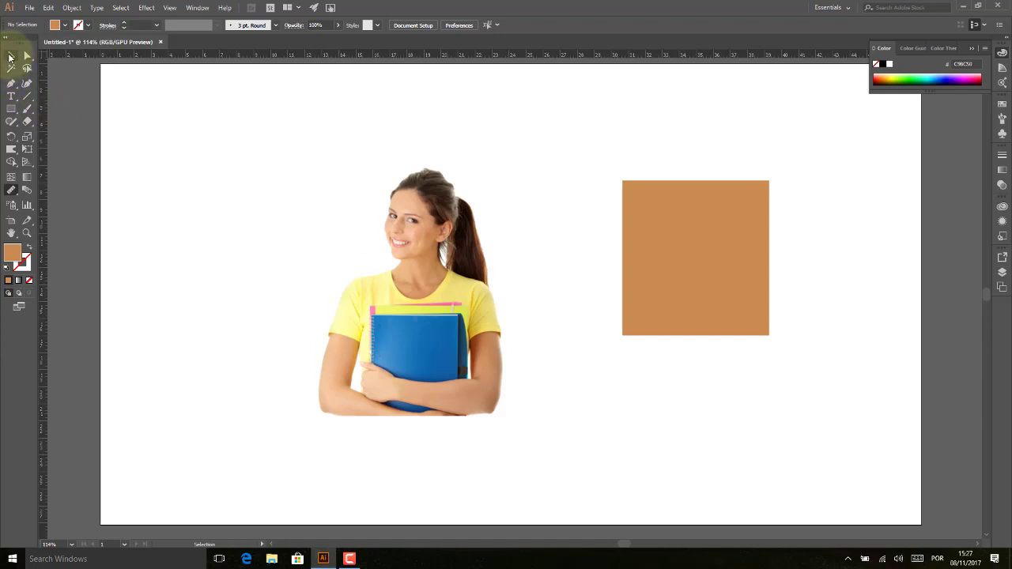
left_click(11, 56)
left_click(441, 226)
left_click(275, 188)
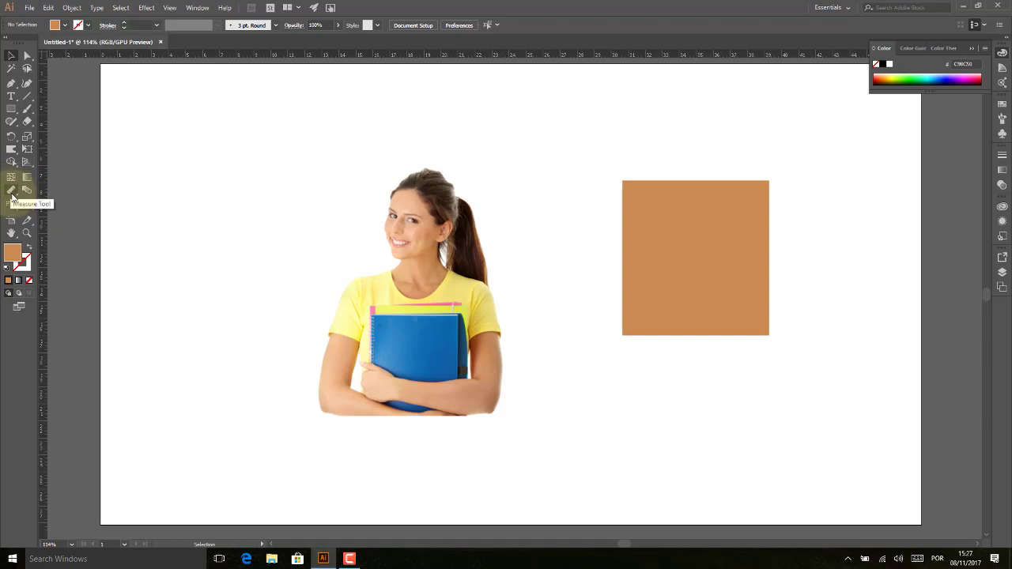
left_click_drag(11, 192, 78, 189)
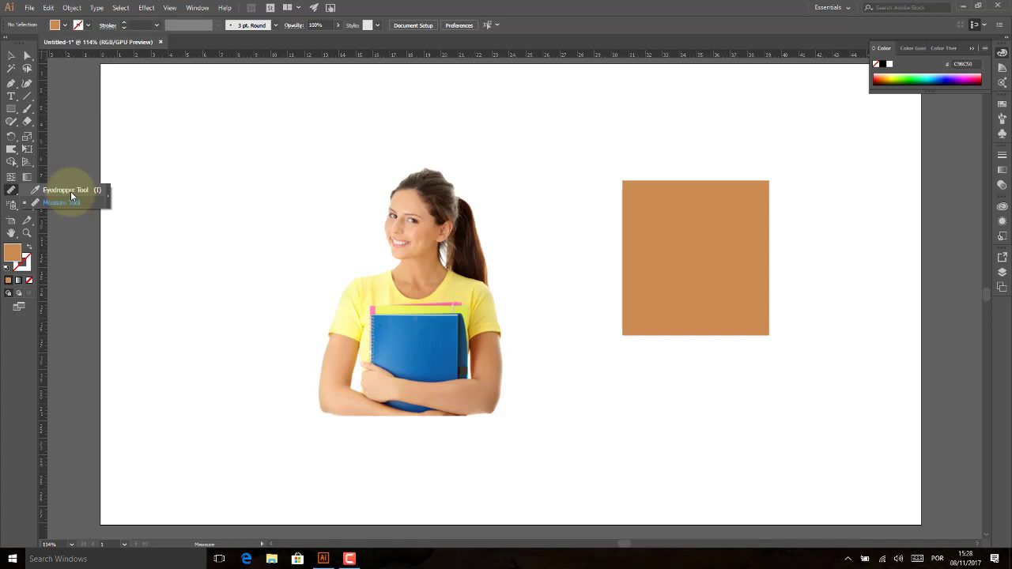
left_click(71, 192)
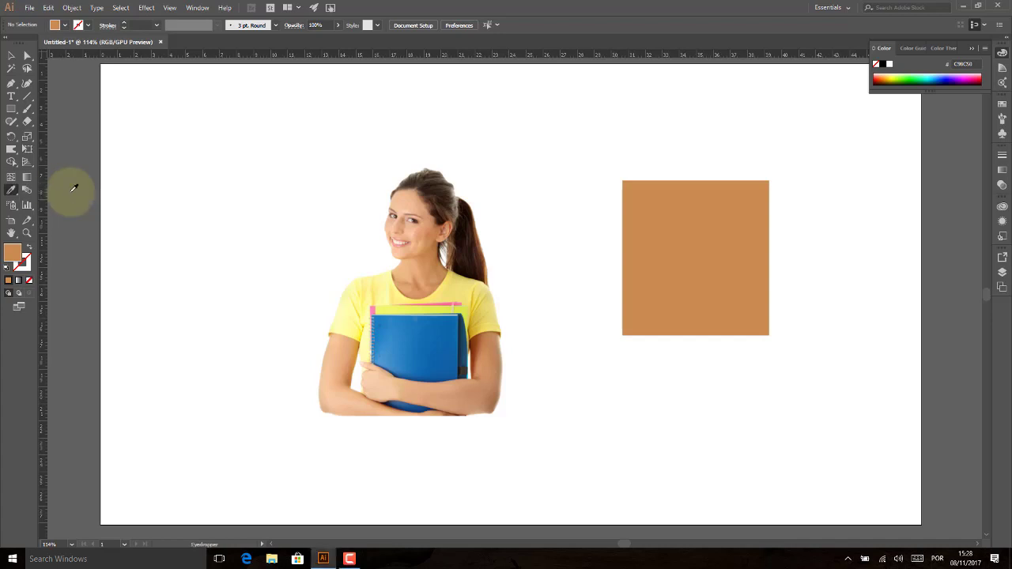